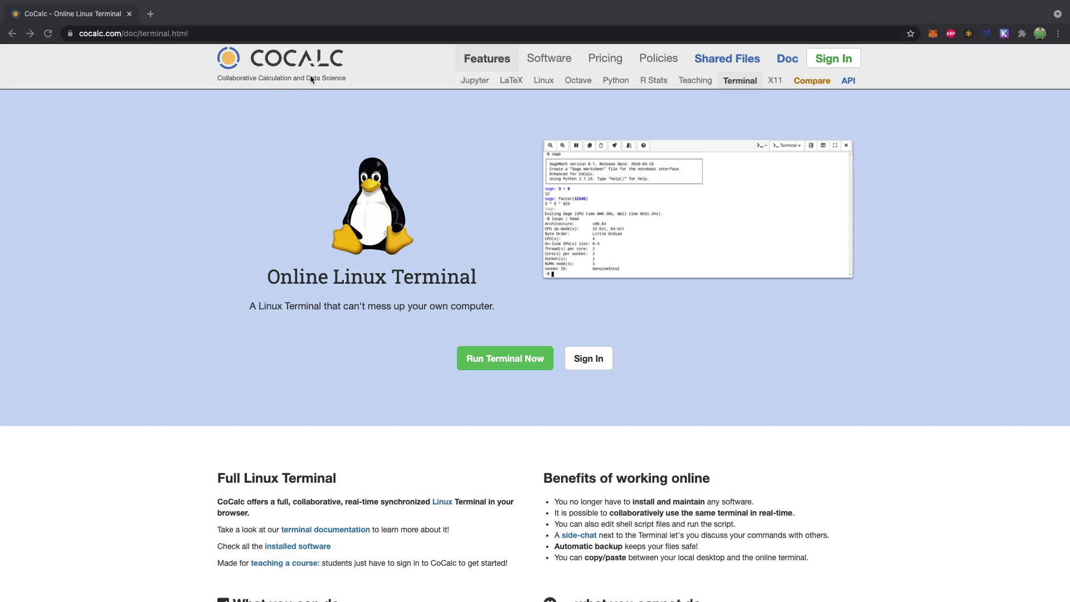
# Start the Welcome to CoCalc! project and open its Welcome to CoCalc.term terminal
pyautogui.click(490, 358)
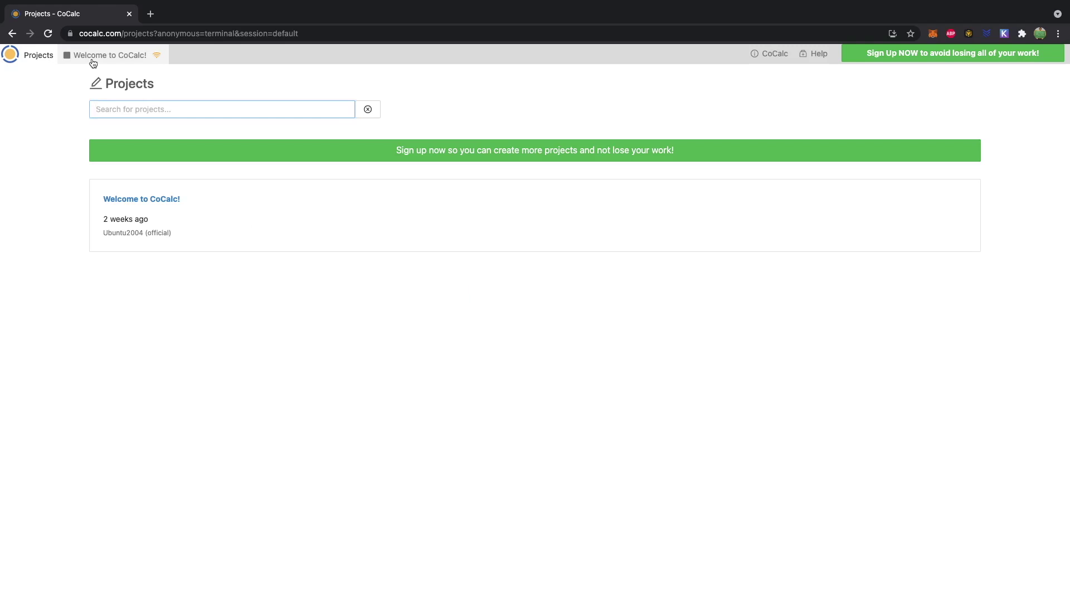
pyautogui.click(93, 61)
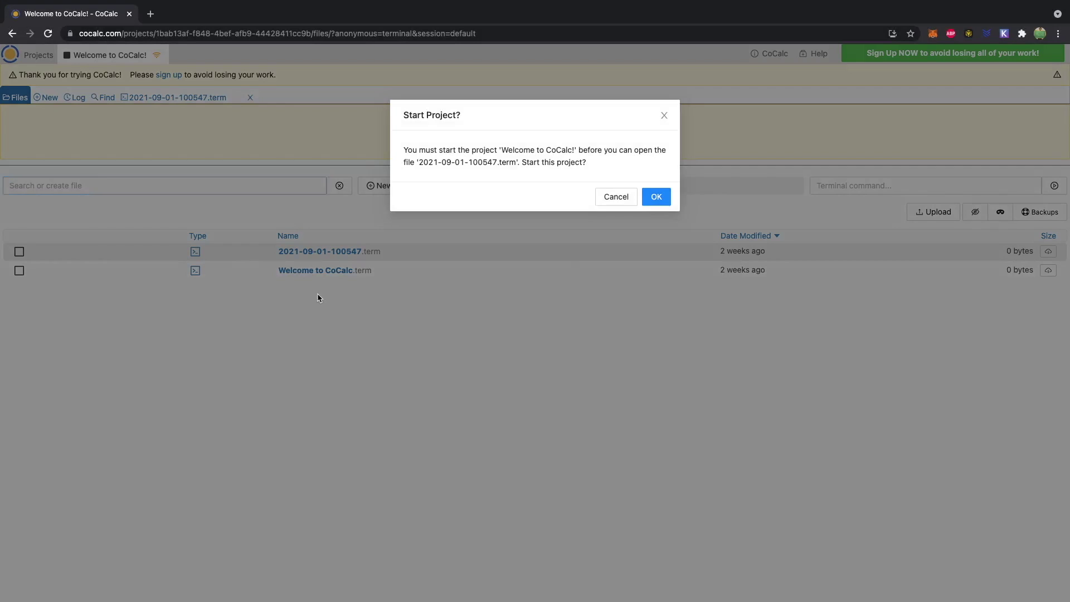
pyautogui.click(658, 198)
pyautogui.click(482, 265)
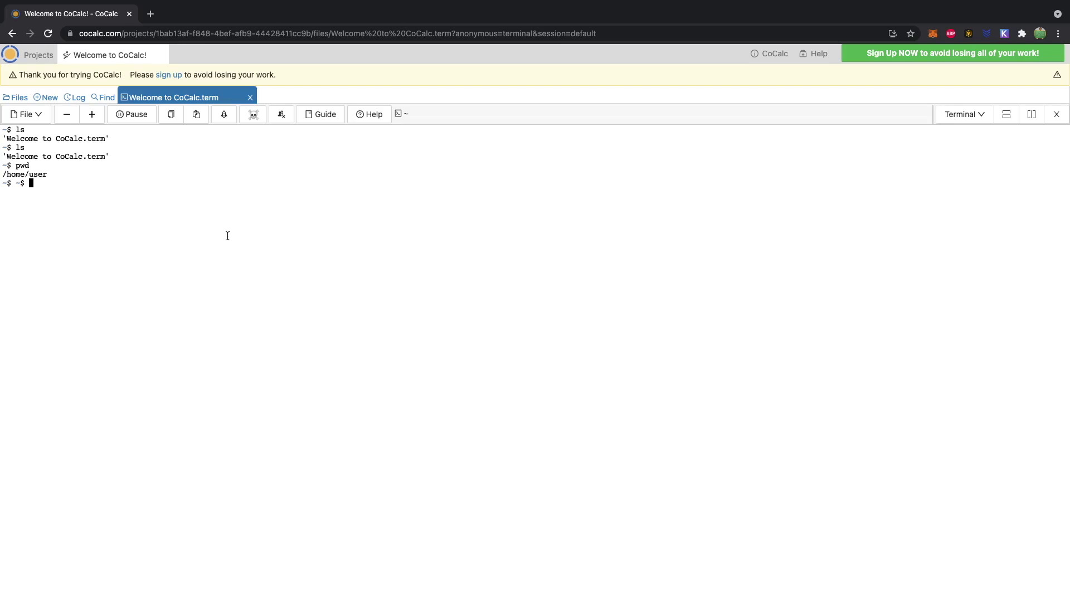
# Run ls and pwd to show /home/user, enlarge the page, then clear the screen
pyautogui.write('ls')
pyautogui.press('Return')
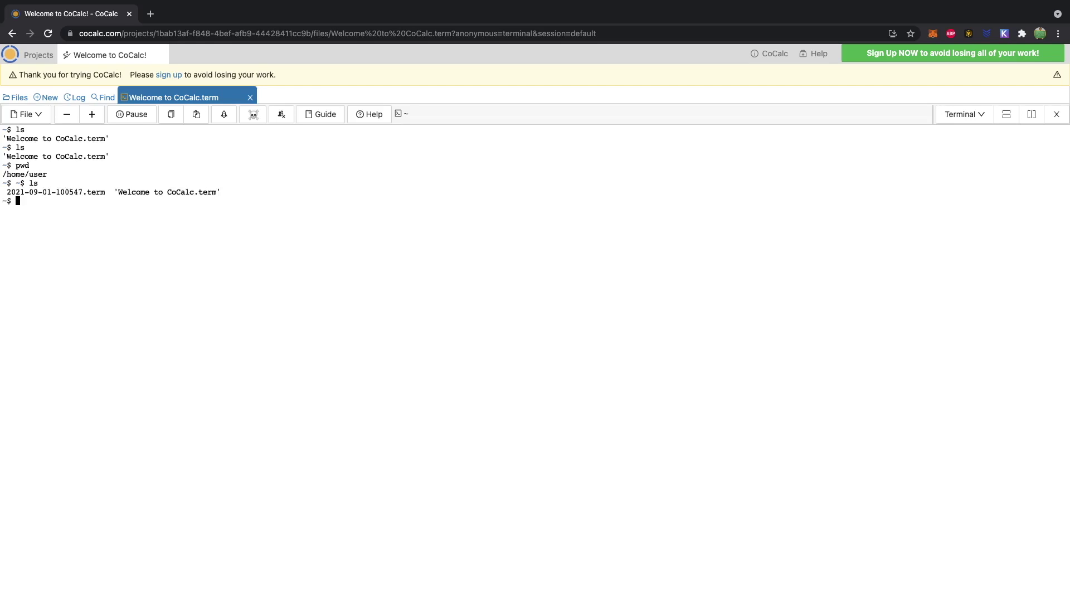
pyautogui.write('pwd')
pyautogui.press('Return')
pyautogui.hotkey('ctrl', '+')
pyautogui.hotkey('ctrl', '+')
pyautogui.hotkey('ctrl', '+')
pyautogui.hotkey('ctrl', '+')
pyautogui.hotkey('ctrl', '+')
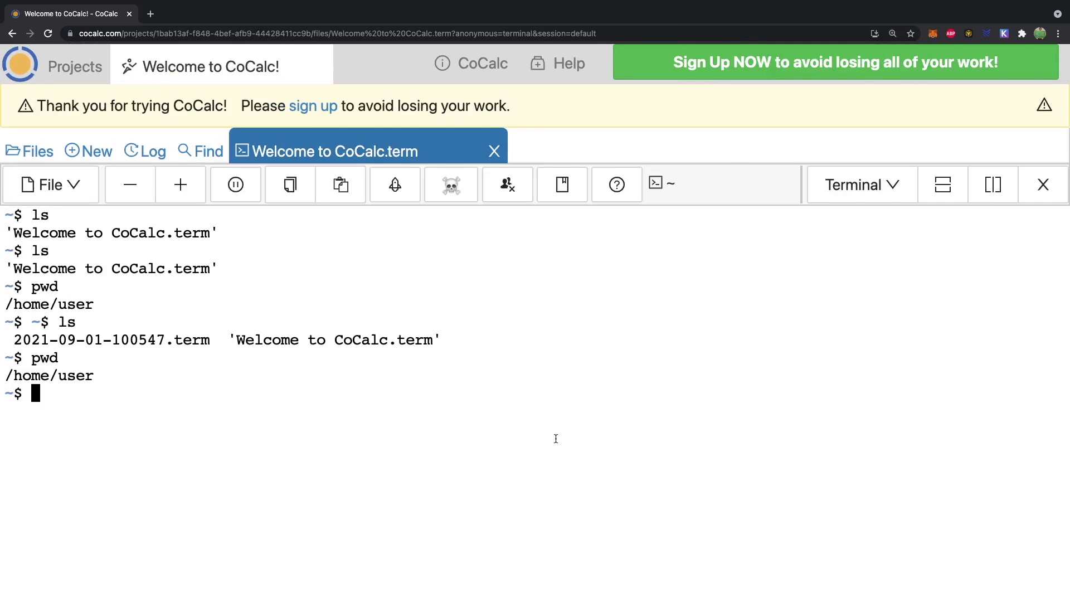
pyautogui.write('clear')
pyautogui.press('Return')
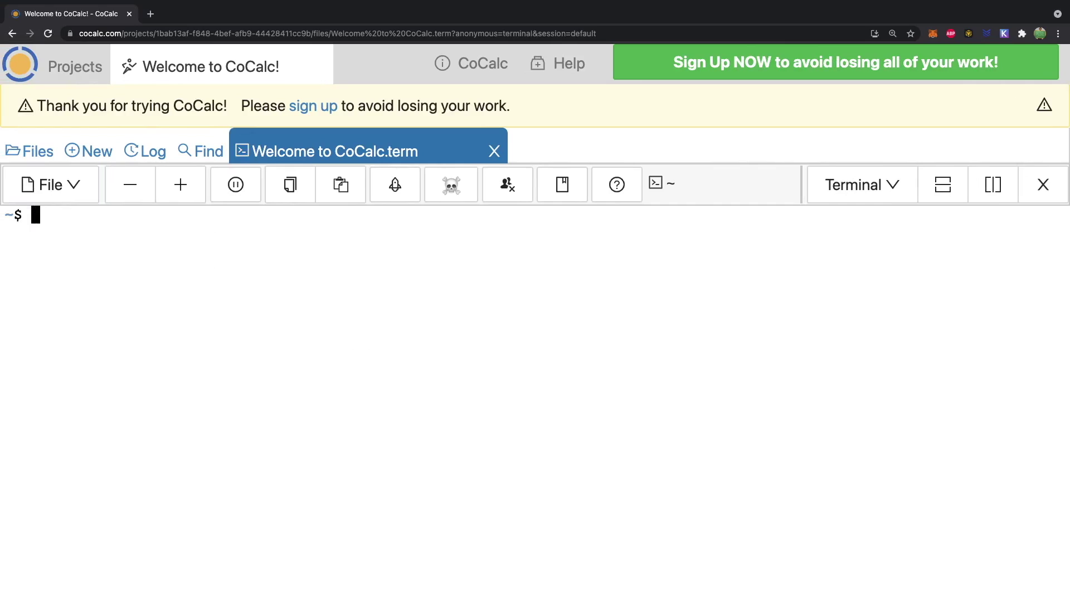
# Run uname -a, highlight the 20.04.1-Ubuntu version in the output, then clear the terminal
pyautogui.write('uname -a')
pyautogui.press('Return')
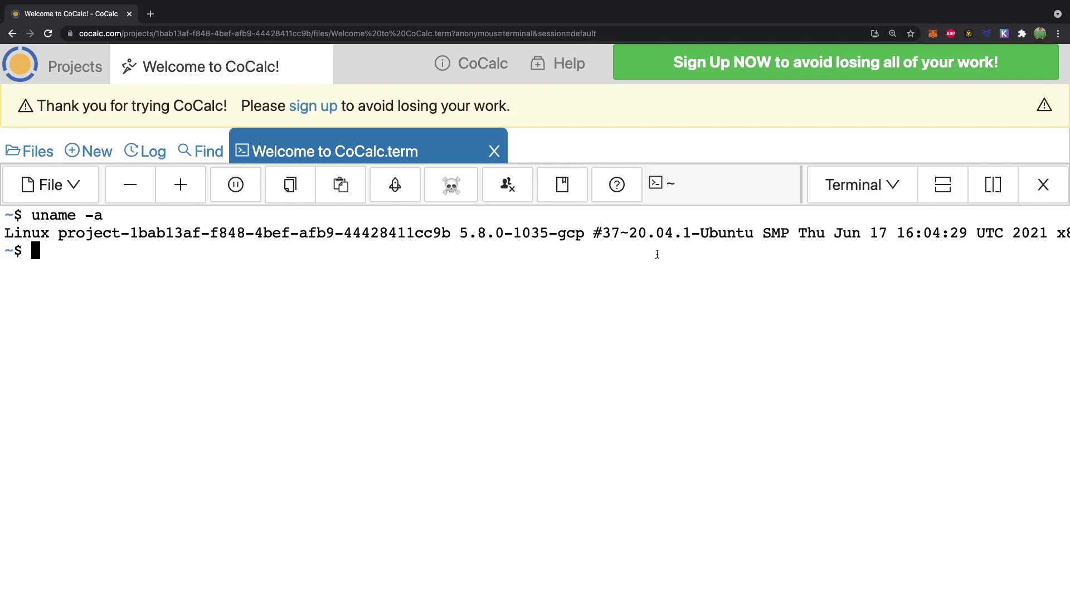
pyautogui.moveTo(758, 230); pyautogui.dragTo(629, 233)
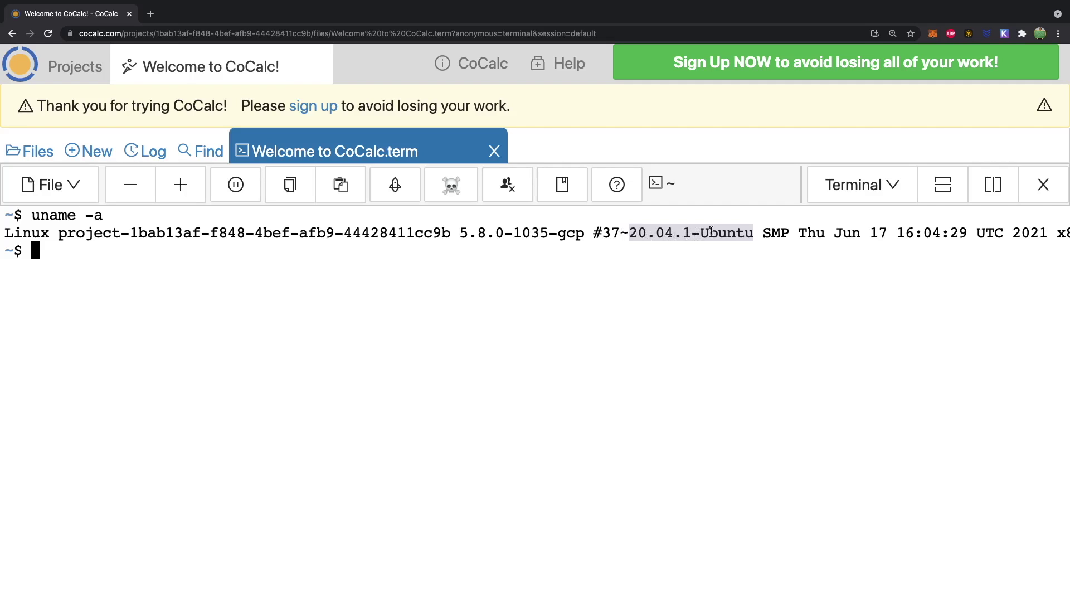
pyautogui.write('clear')
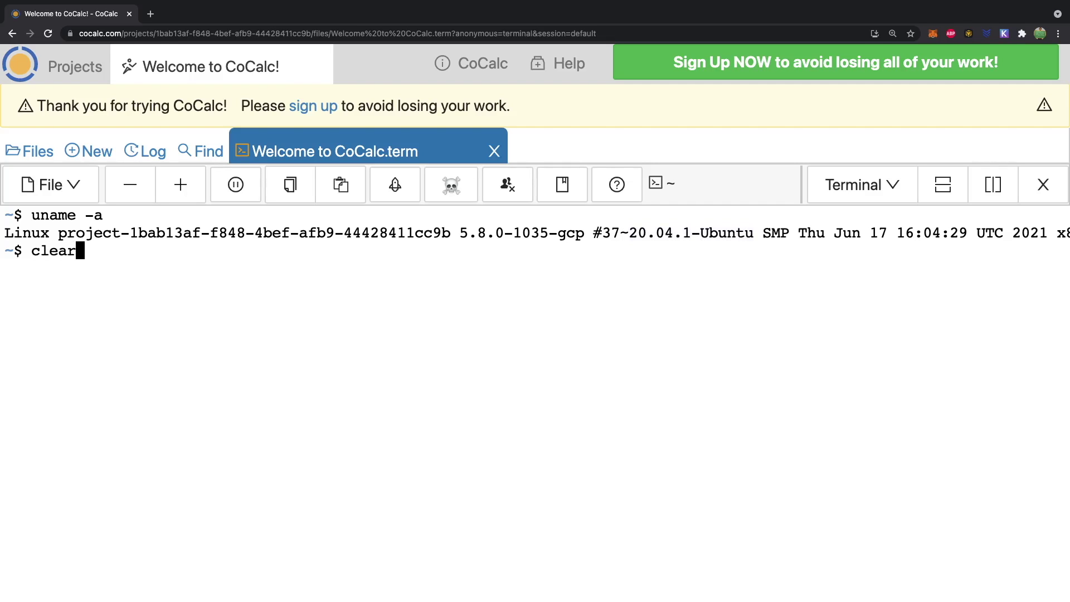
pyautogui.press('Return')
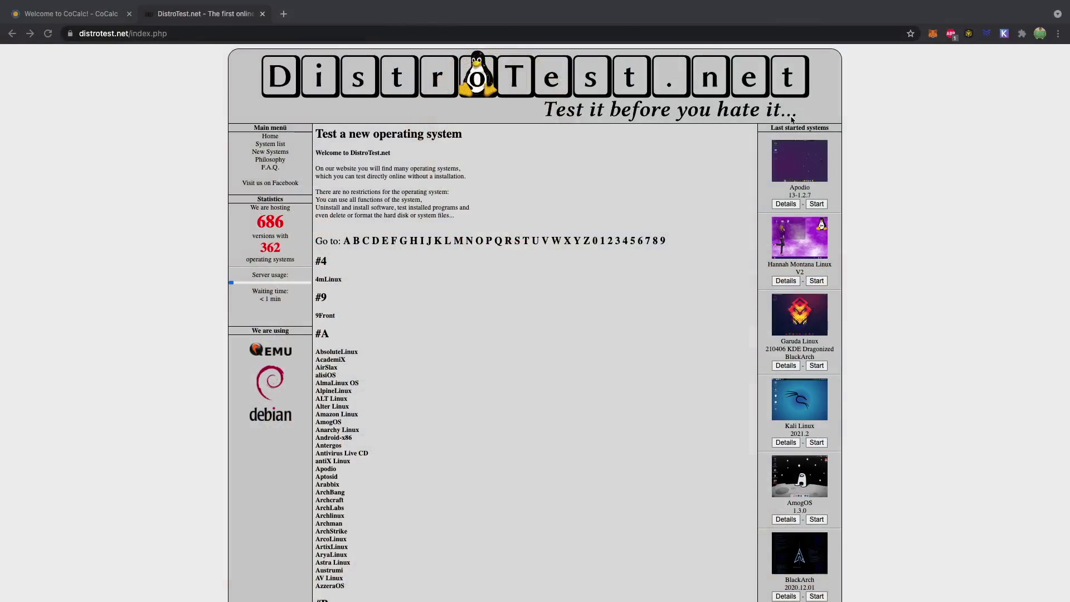
# Find 'ubuntu' on the DistroTest page and open the Ubuntu systems listing
pyautogui.scroll(-15, 512, 320)
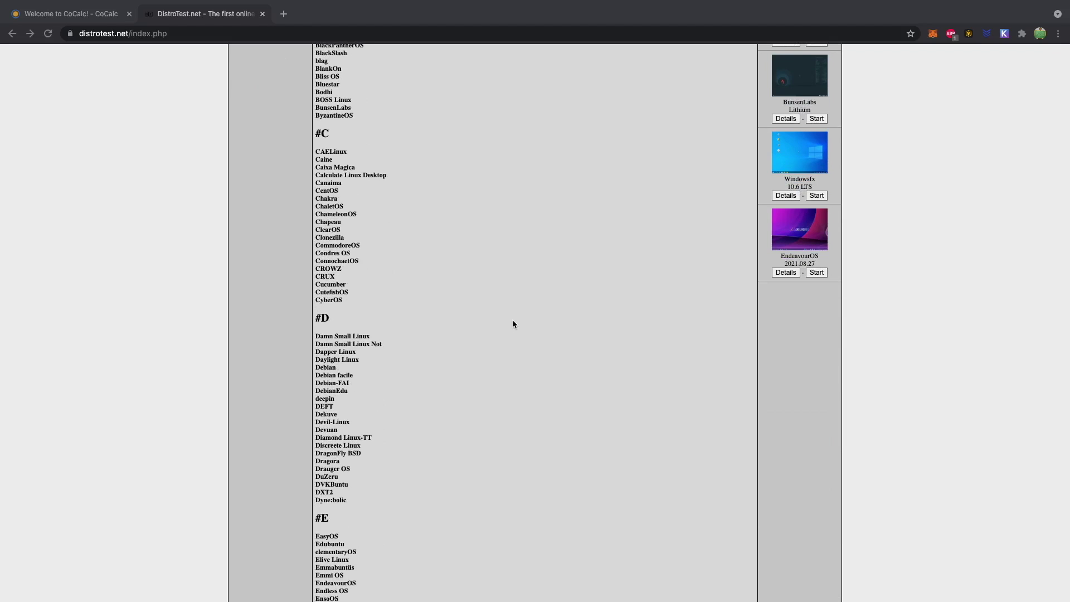
pyautogui.press('super+f')
pyautogui.write('ubuntu')
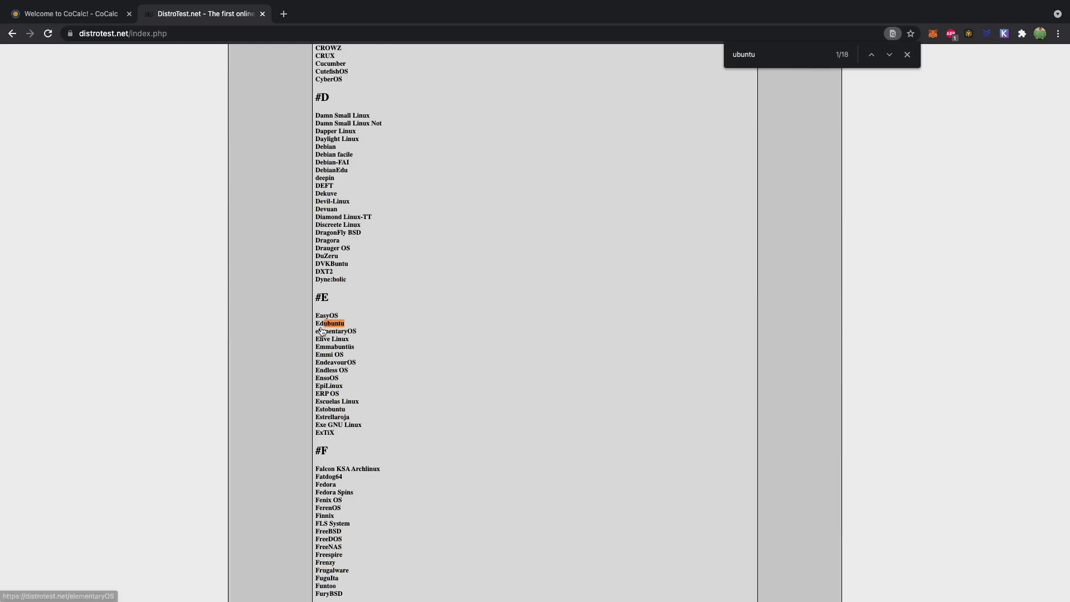
pyautogui.scroll(5, 322, 332)
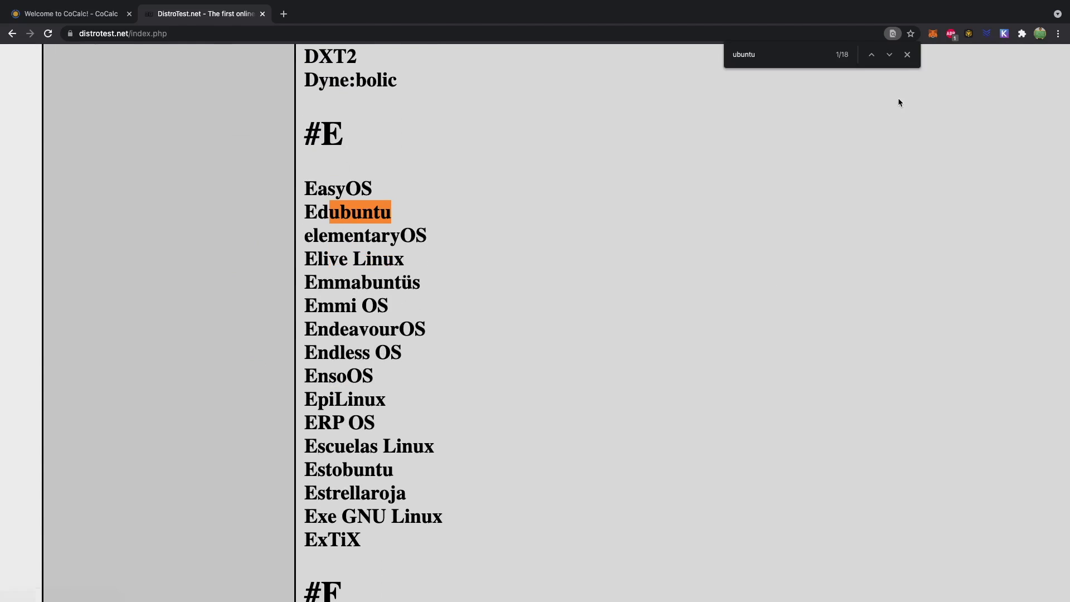
pyautogui.click(890, 55)
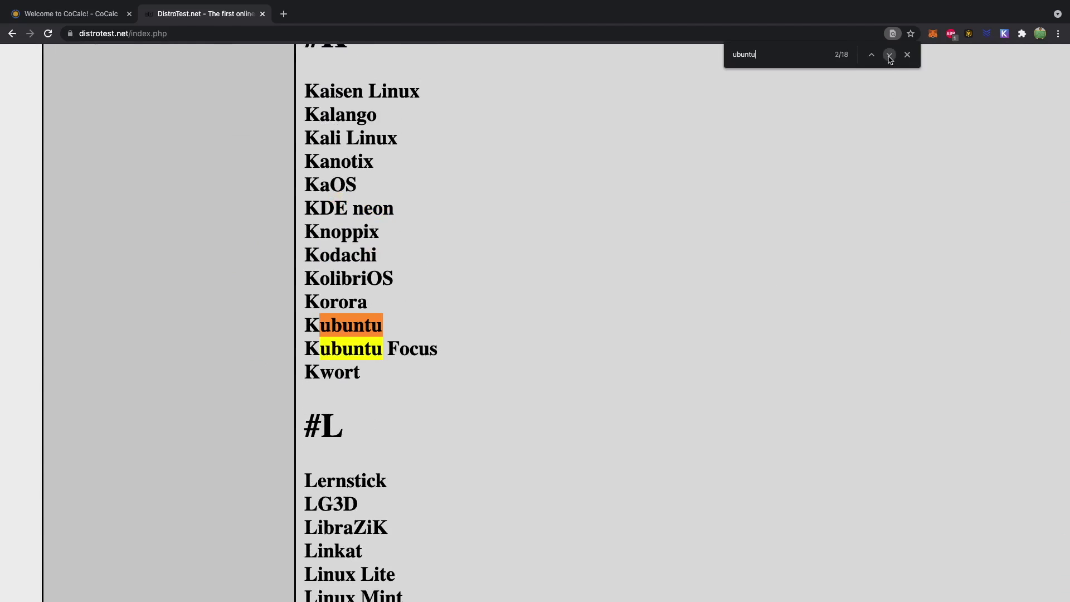
pyautogui.click(890, 55)
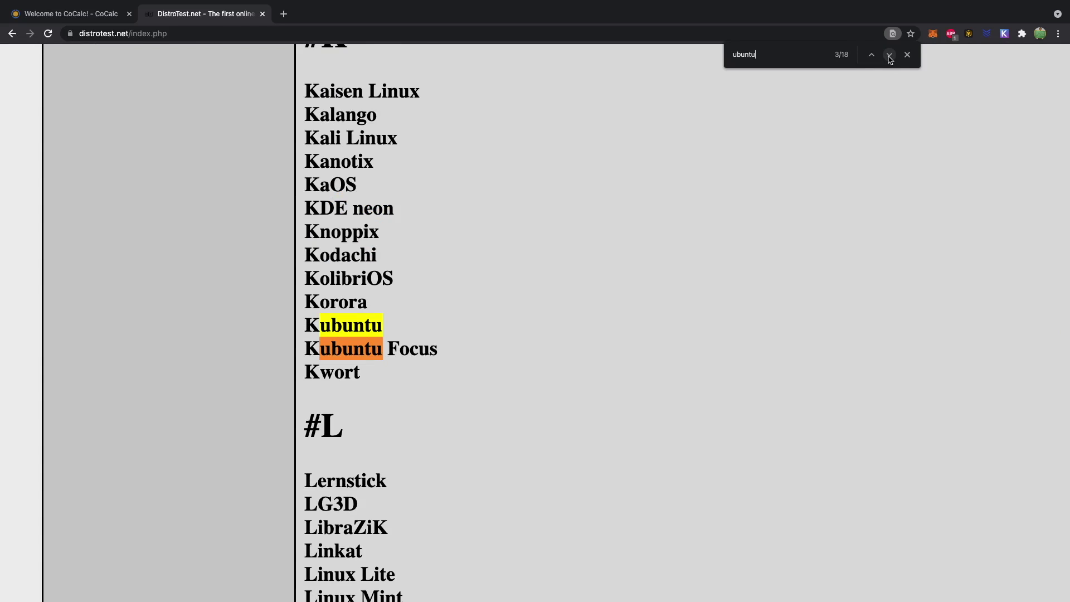
pyautogui.click(890, 55)
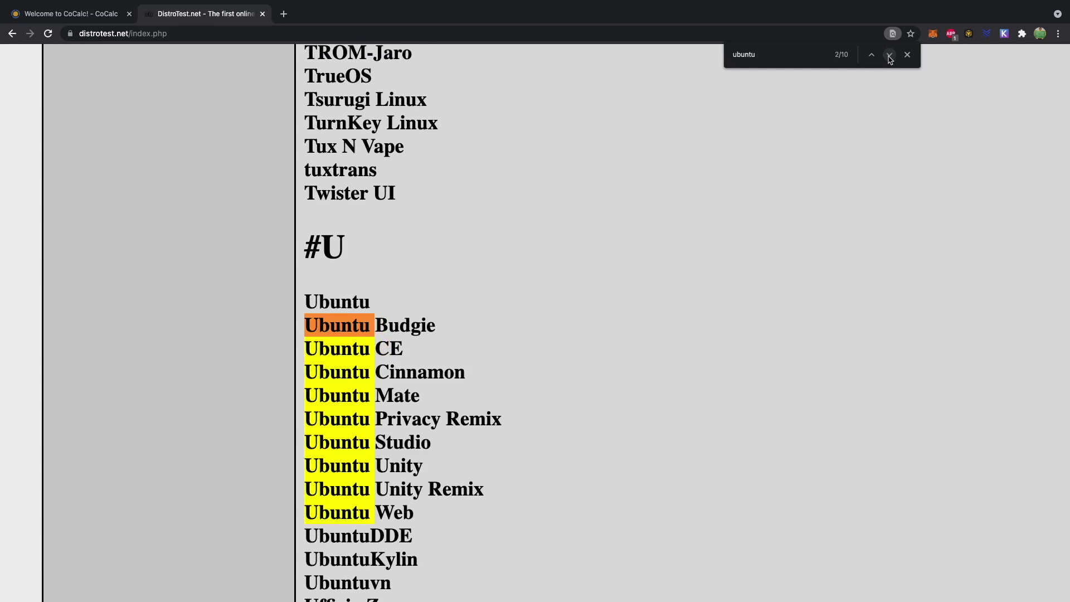
pyautogui.click(345, 306)
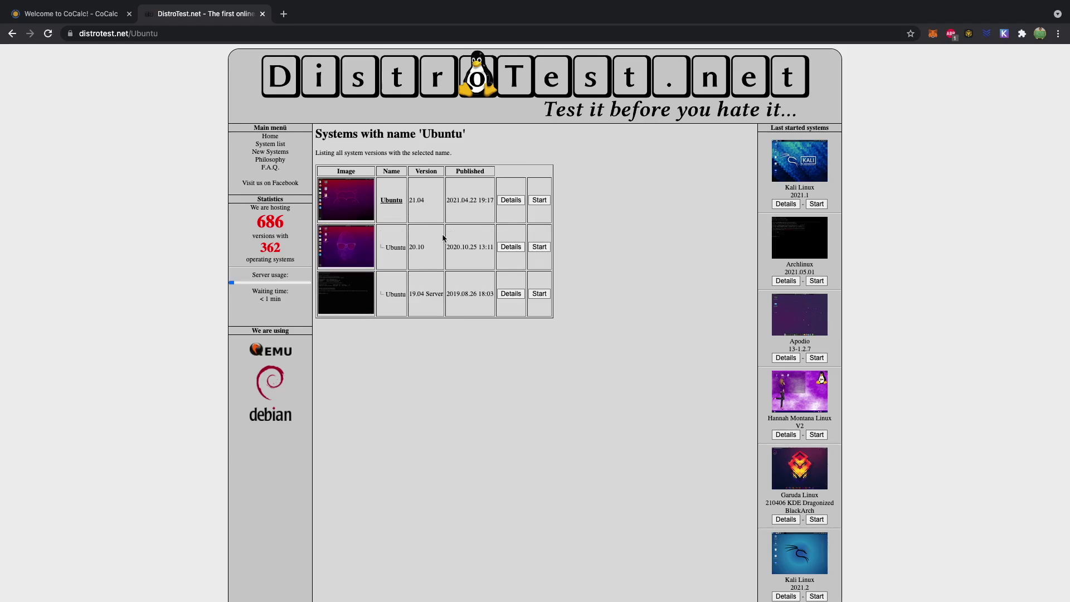
# Start the Ubuntu 21.04 test machine and enlarge the system test page
pyautogui.scroll(5, 442, 237)
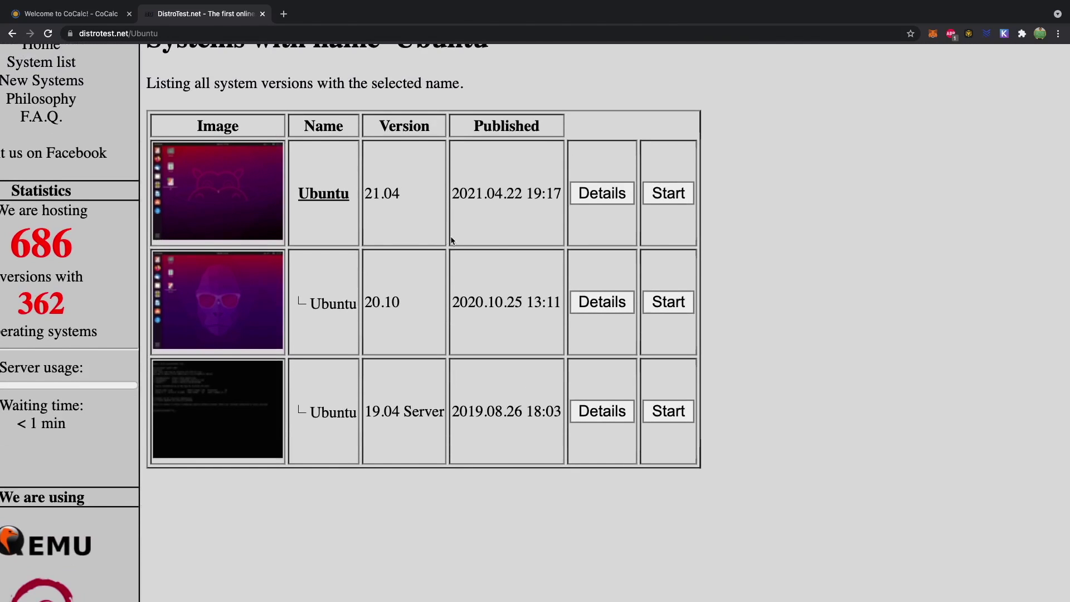
pyautogui.click(671, 203)
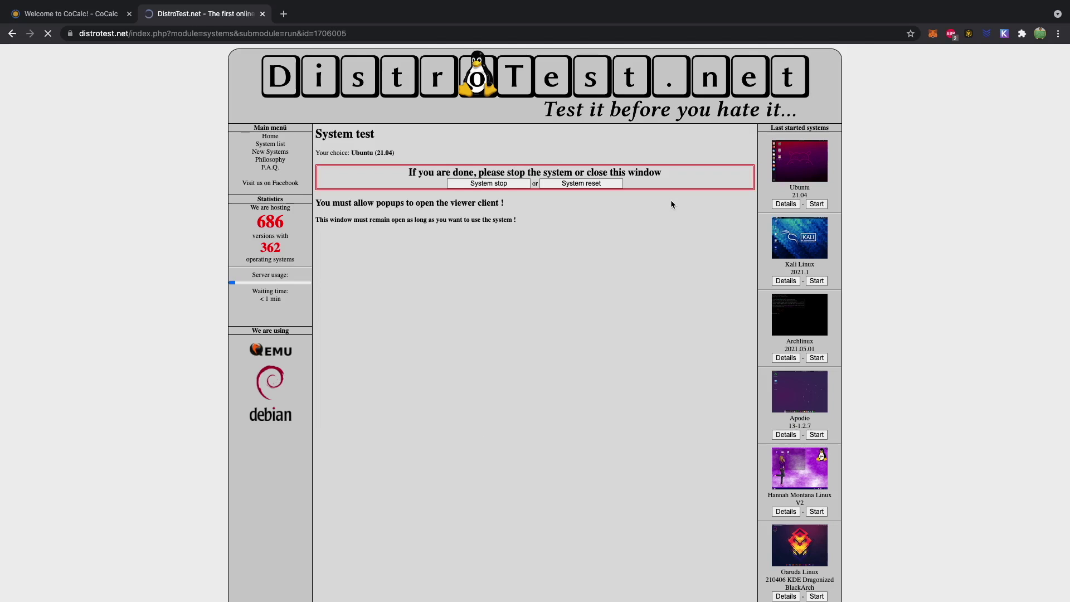
pyautogui.press('super+plus')
pyautogui.press('super+plus')
pyautogui.press('super+plus')
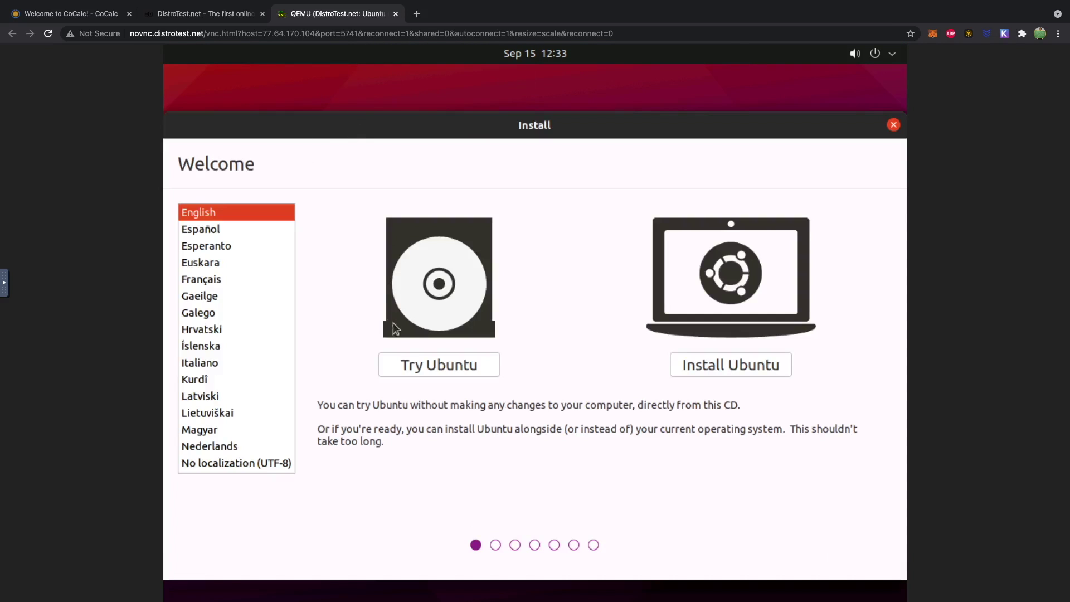
# Choose Try Ubuntu in the installer's Welcome window
pyautogui.click(403, 363)
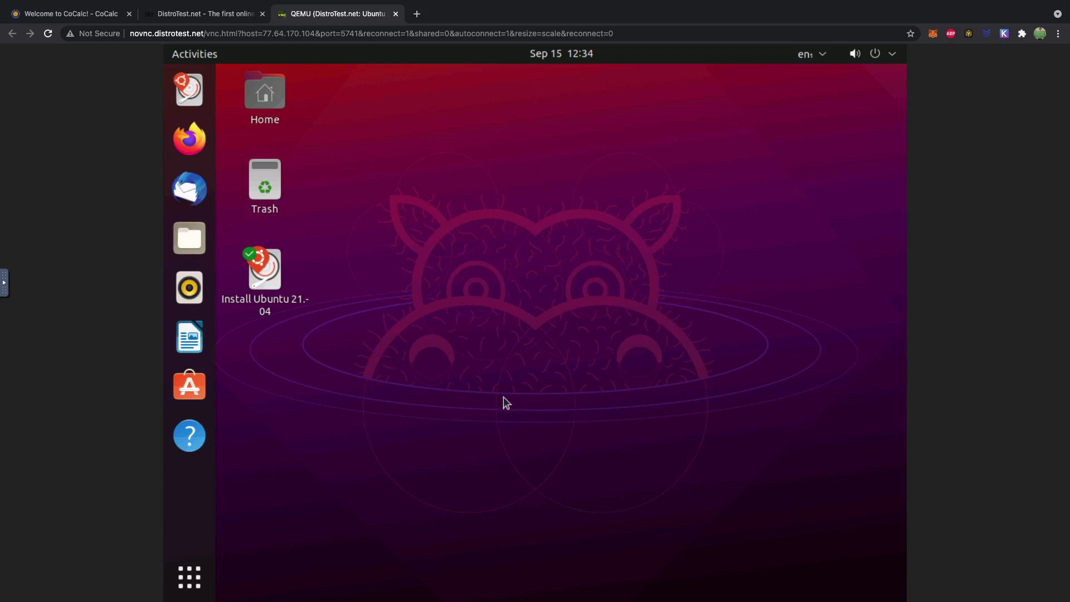
# Search the application launcher for Terminal and launch it
pyautogui.click(192, 570)
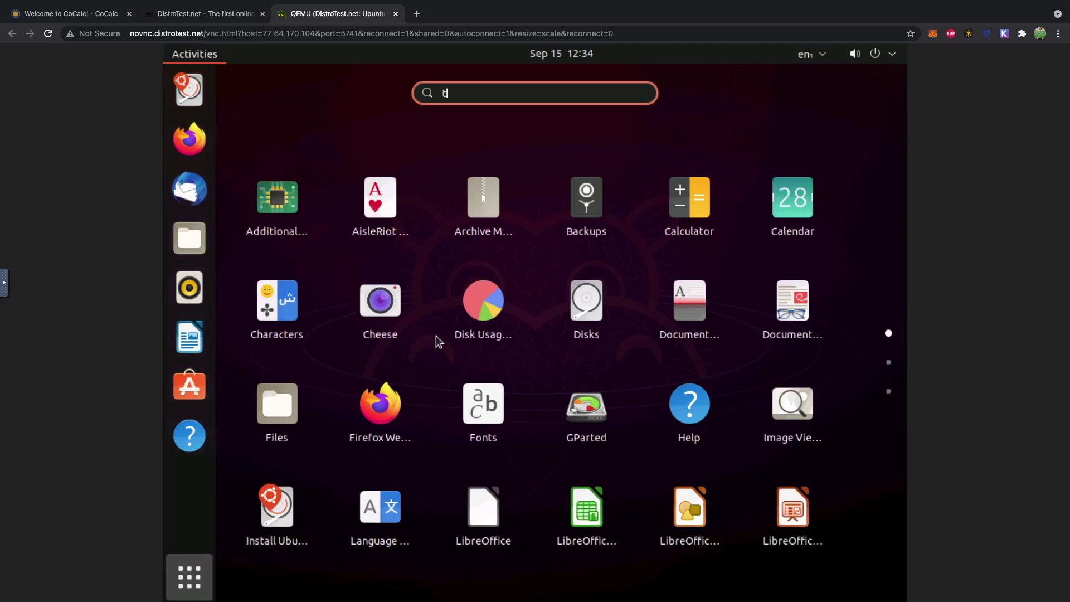
pyautogui.write('erm')
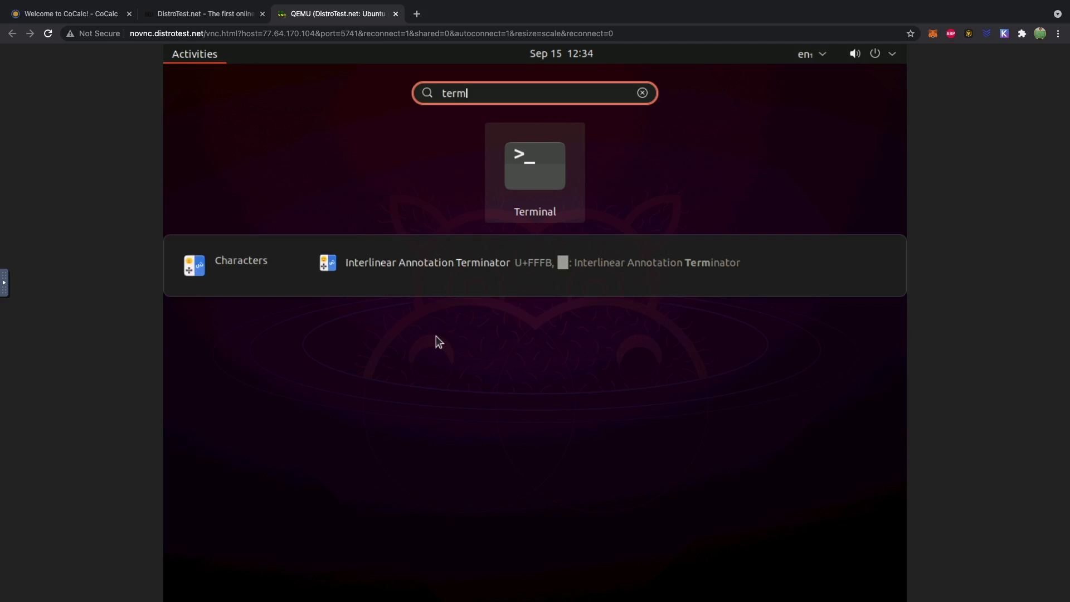
pyautogui.press('Return')
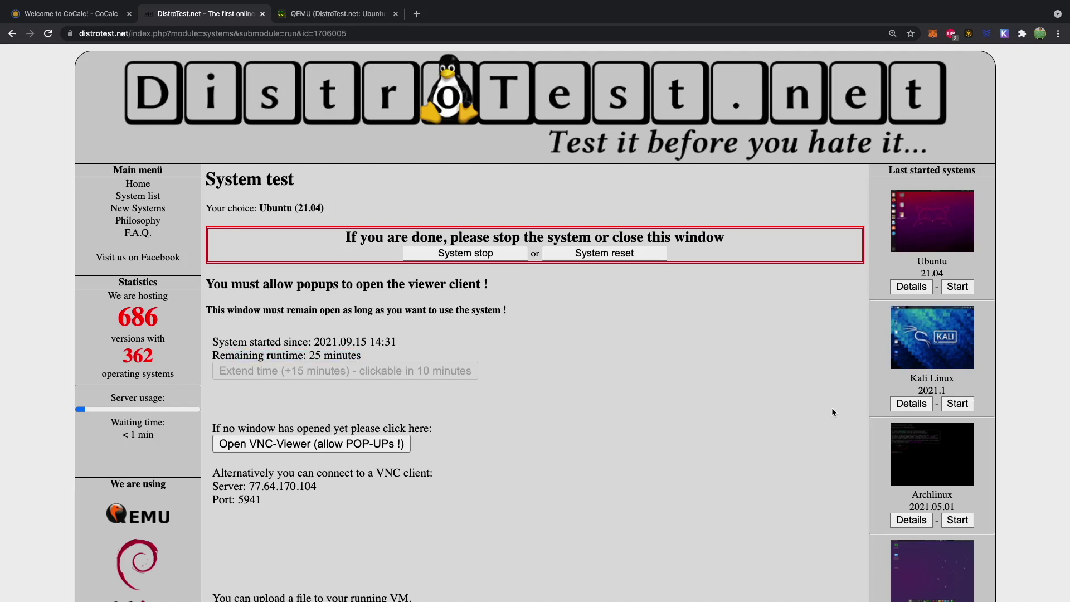
# Scroll down the DistroTest sidebar toward Hannah Montana Linux
pyautogui.scroll(-6, 836, 424)
pyautogui.scroll(-2, 881, 513)
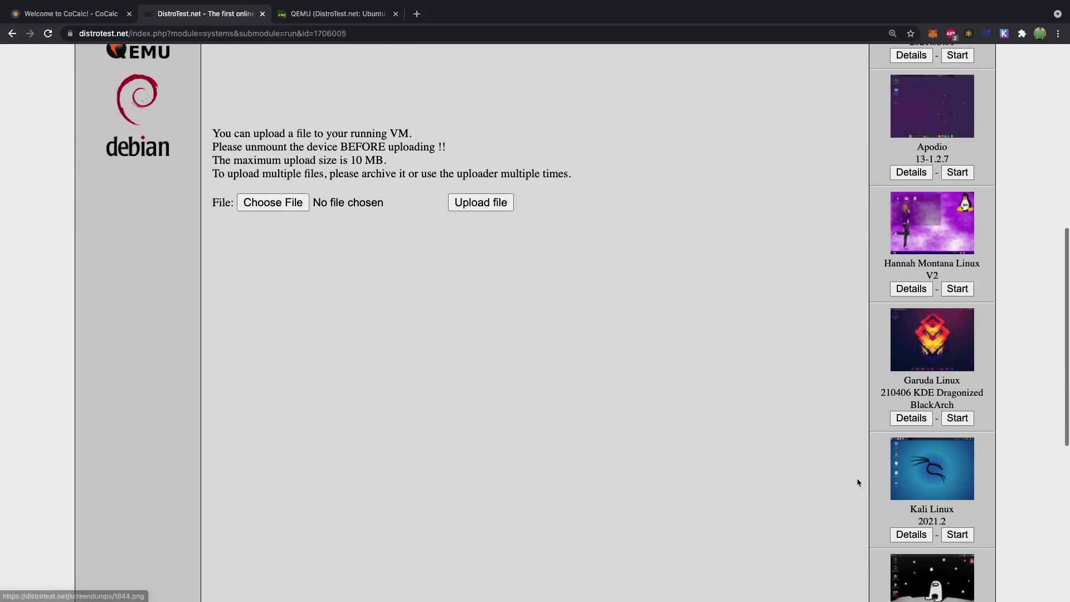
pyautogui.scroll(-1, 811, 455)
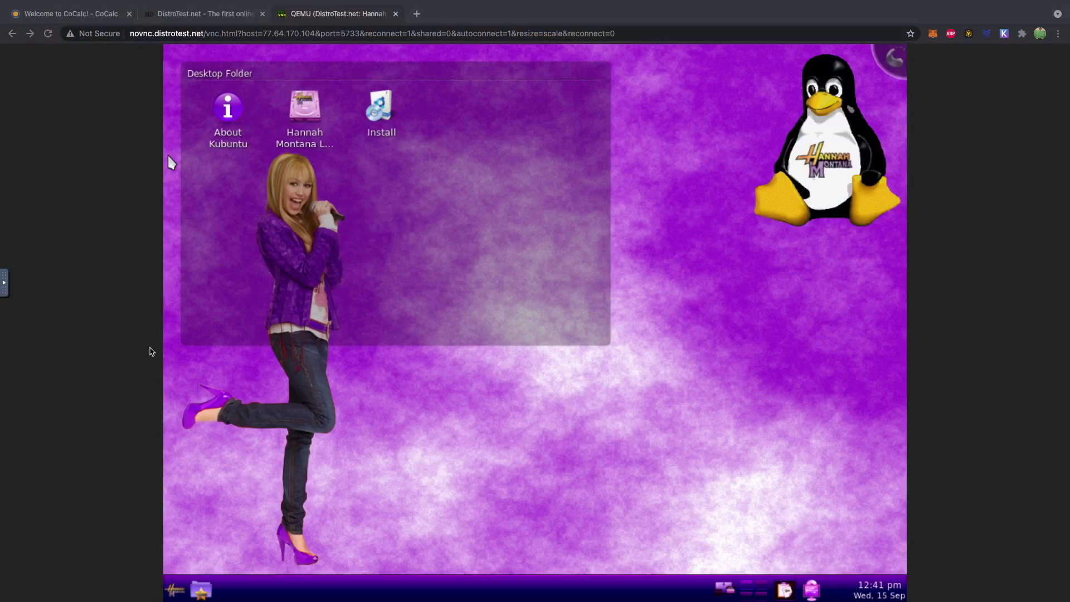
# Show the Ubuntu Desktop download options on ubuntu.com, then switch to the Parallels Ubuntu VM
pyautogui.click(418, 14)
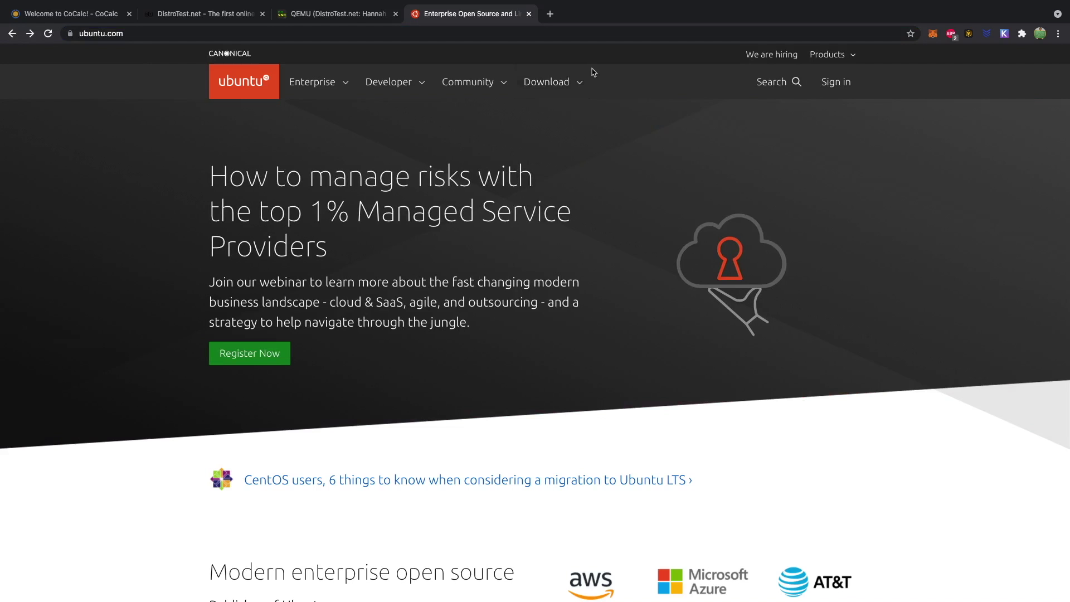
pyautogui.click(549, 82)
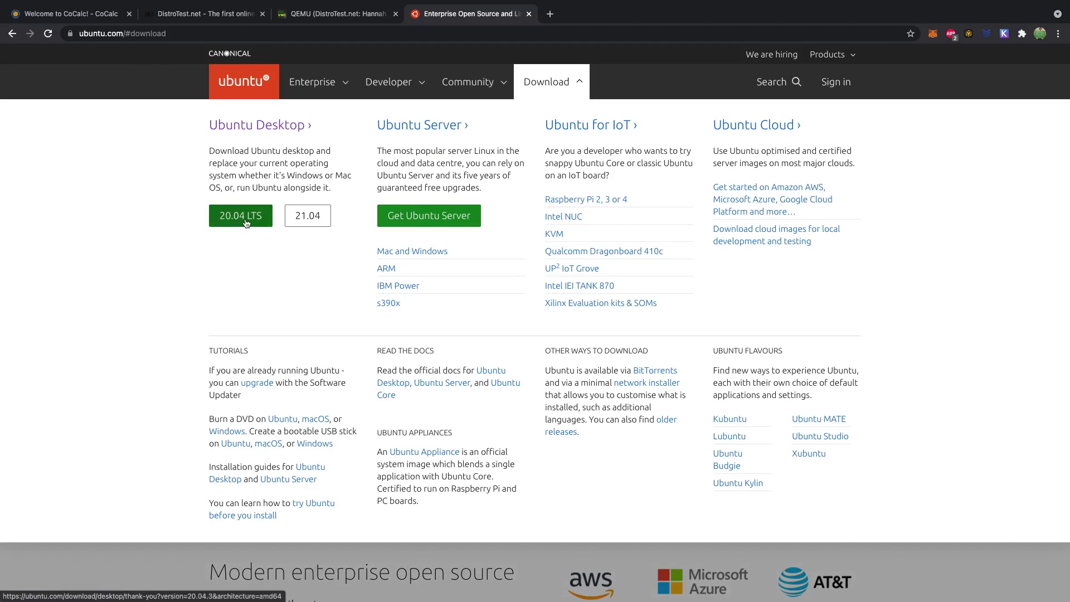
pyautogui.moveTo(579, 594)
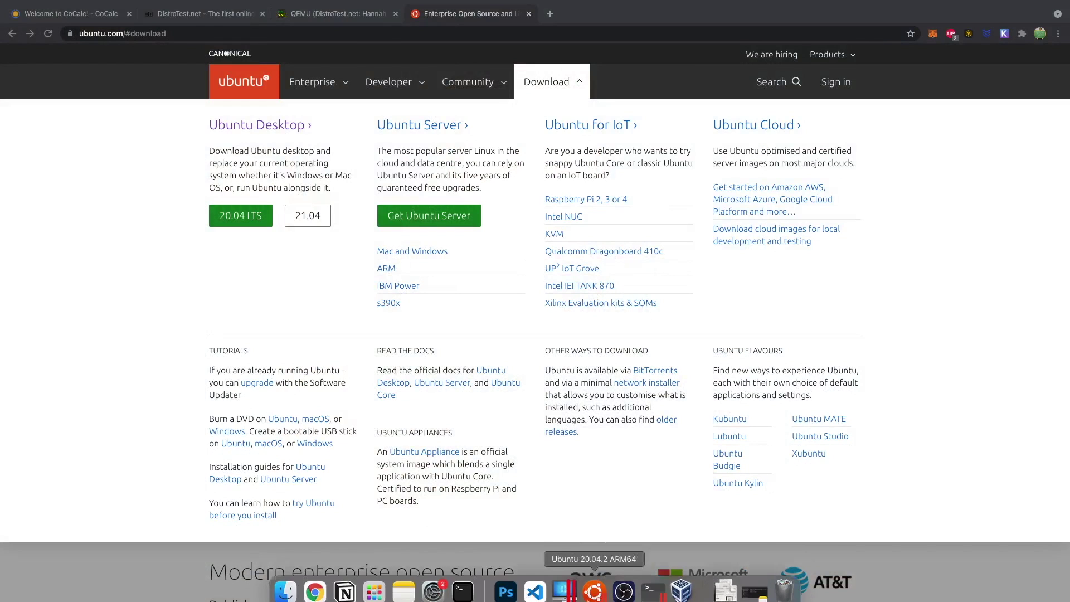
pyautogui.click(567, 590)
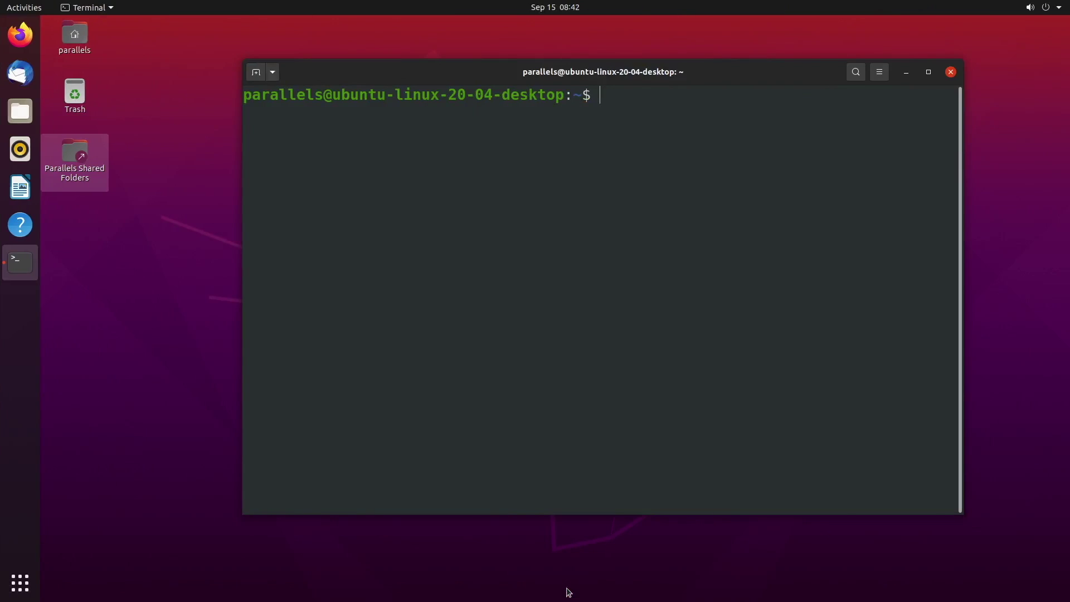
# Leave the Parallels Ubuntu terminal for Chrome's YouTube Chia build video
pyautogui.moveTo(504, 599)
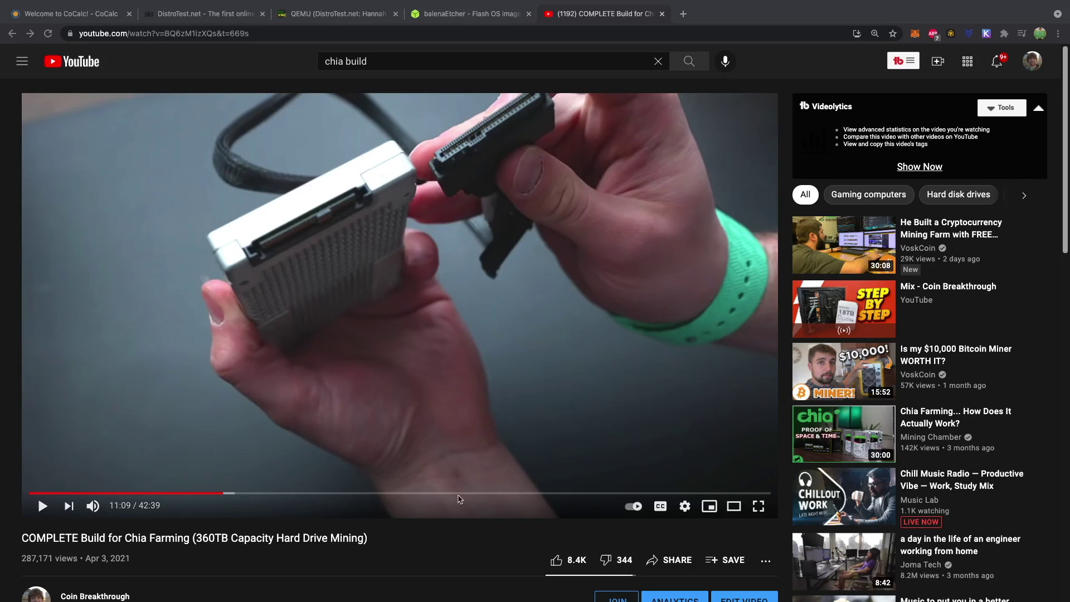
# Jump the Chia build video ahead to 32:34, then to 41:50
pyautogui.click(594, 493)
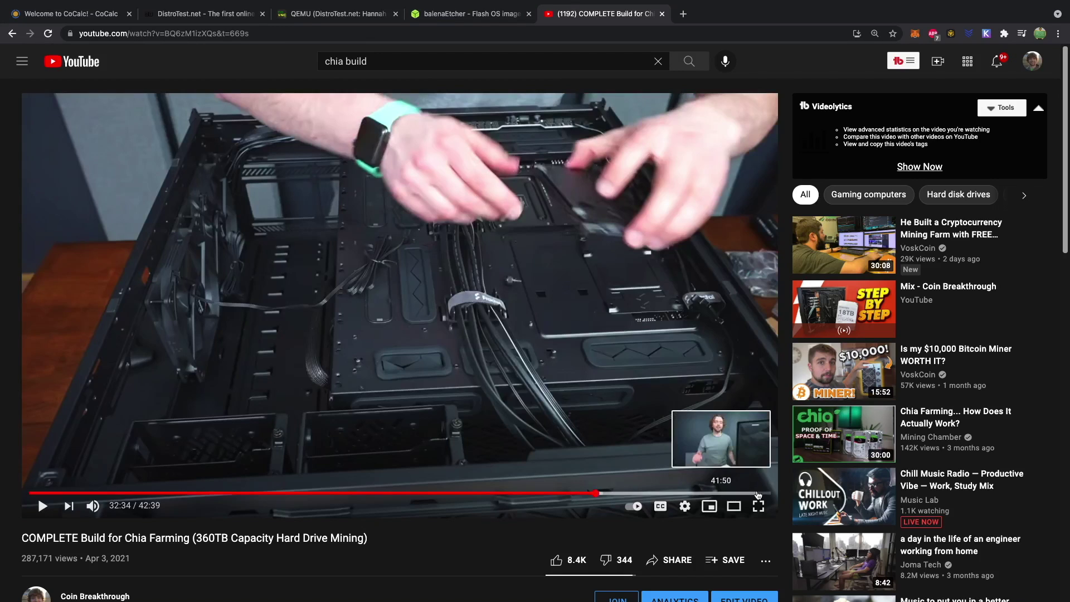
pyautogui.click(758, 493)
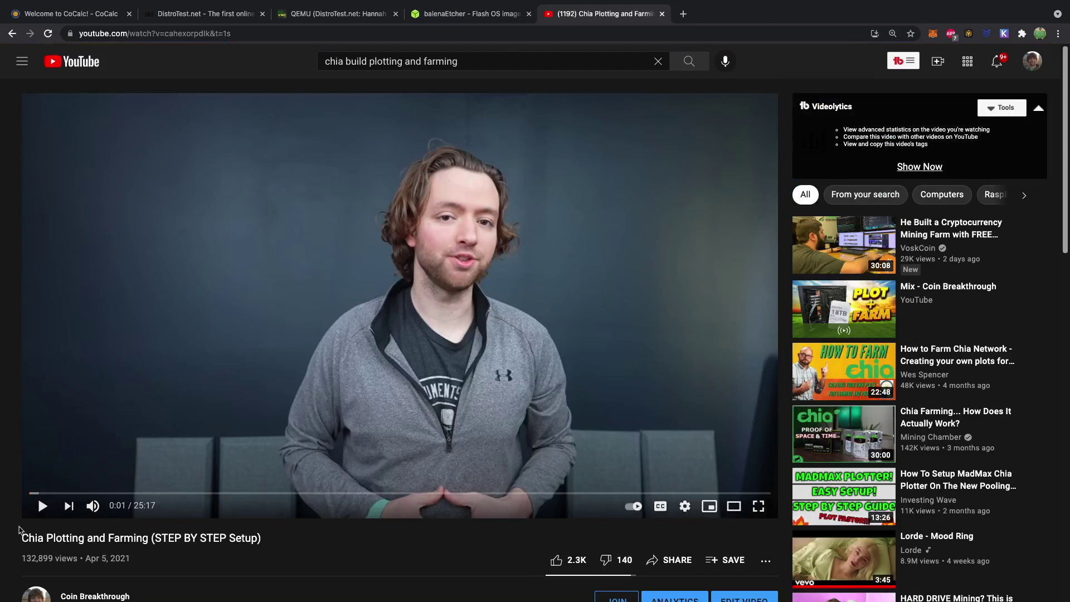
pyautogui.moveTo(18, 529); pyautogui.dragTo(275, 540)
pyautogui.click(274, 540)
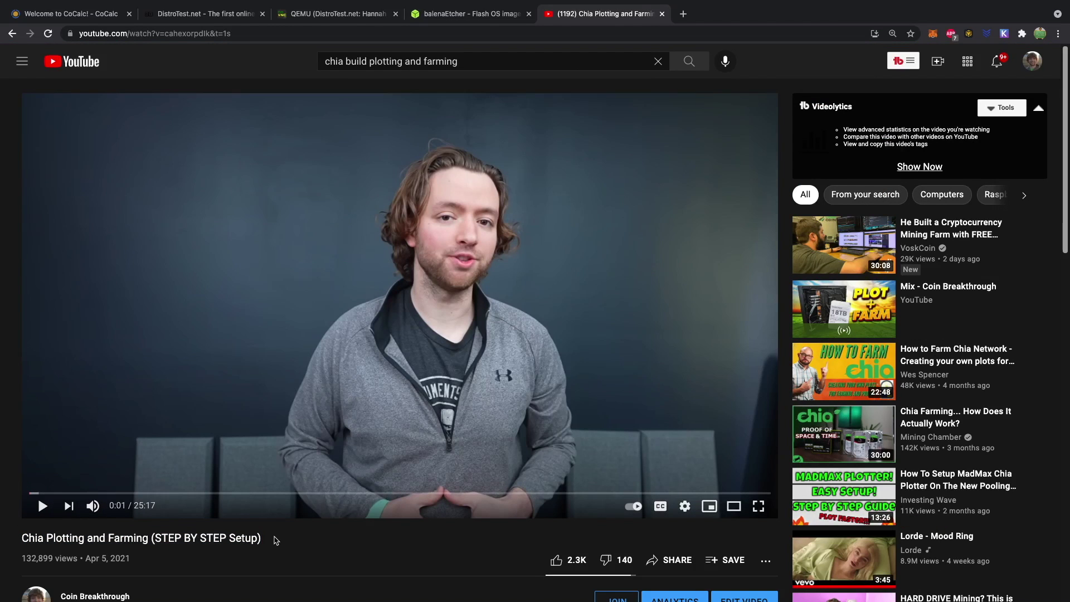
# Skip the Chia plotting video from 2:21 forward in five-second steps to 3:21
pyautogui.click(98, 493)
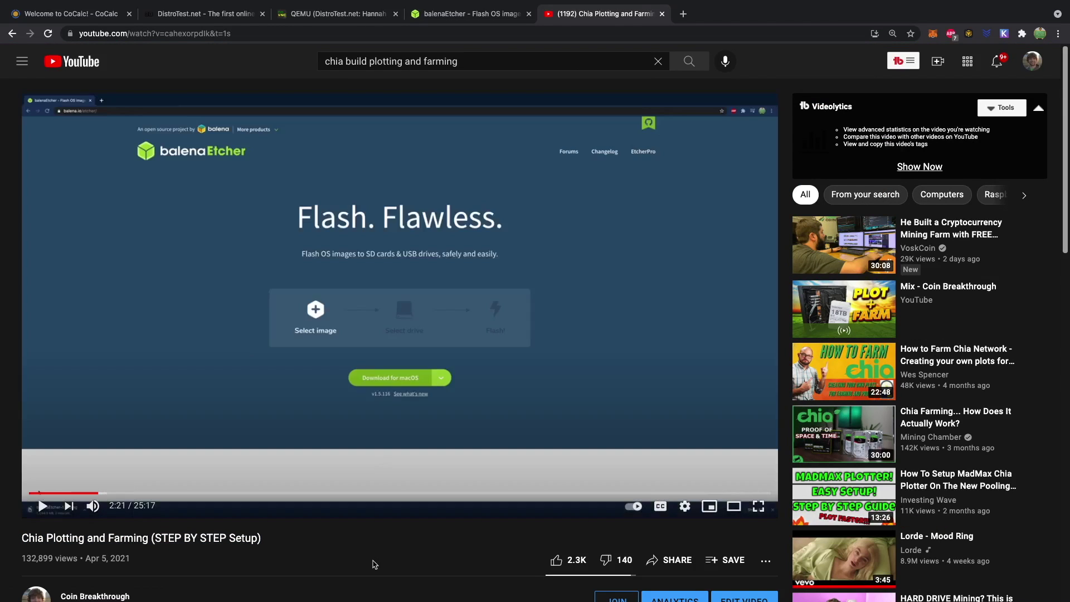
pyautogui.press('Right')
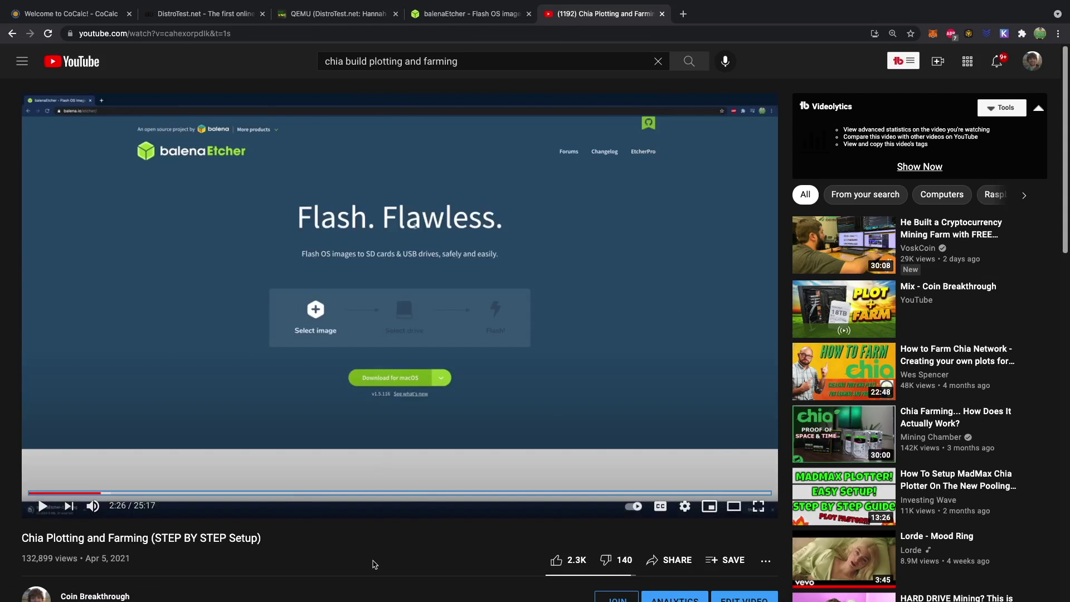
pyautogui.press('Right')
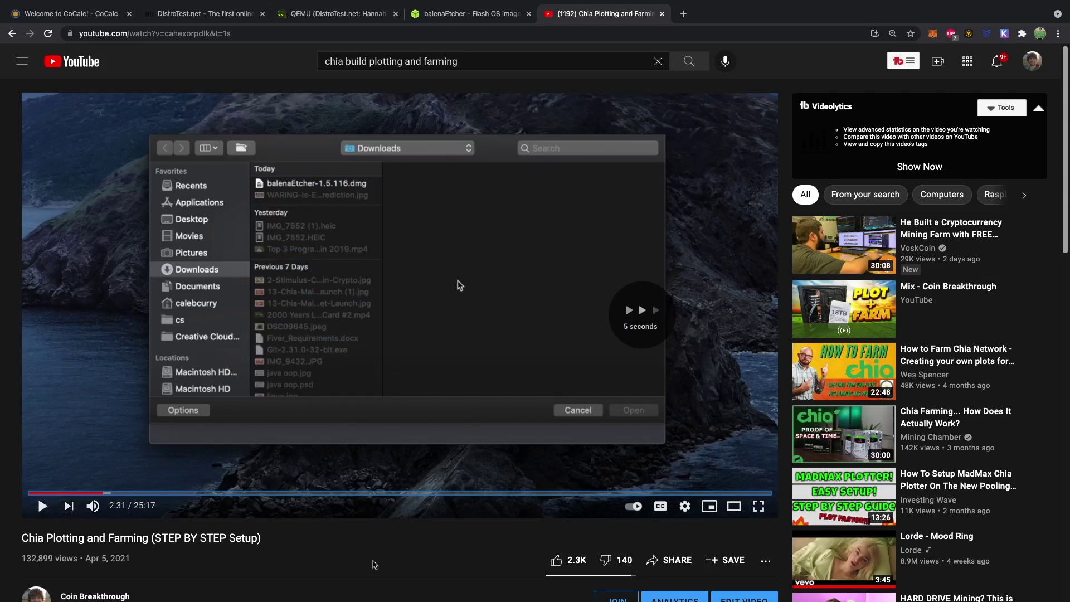
pyautogui.press('Right')
pyautogui.press('Right')
pyautogui.press('Right')
pyautogui.press('Right')
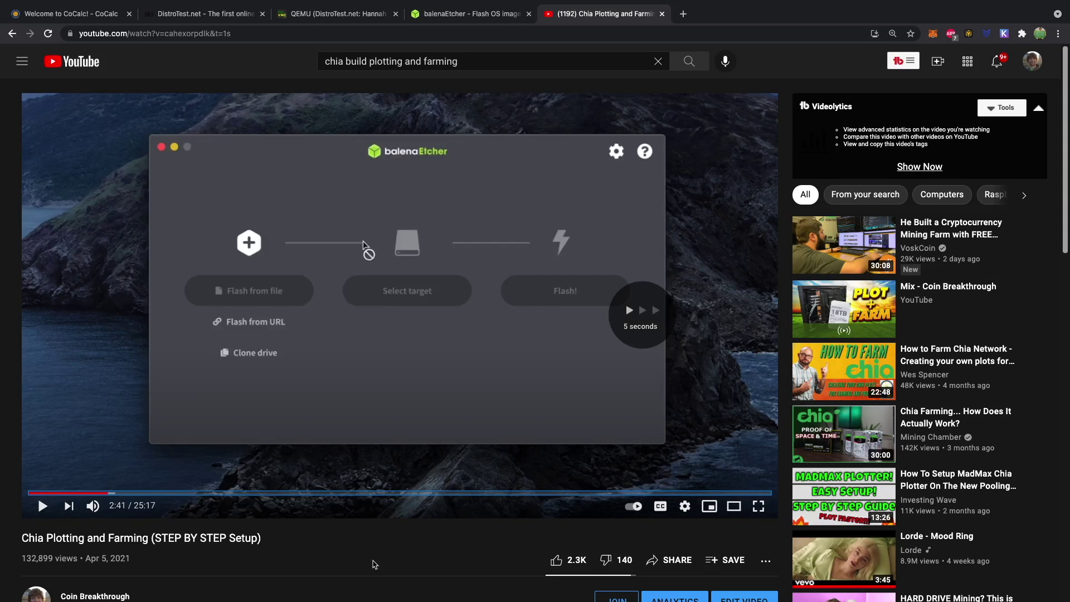
pyautogui.press('Right')
pyautogui.press('Right')
pyautogui.press('Right')
pyautogui.press('Right')
pyautogui.press('Right')
pyautogui.press('Right')
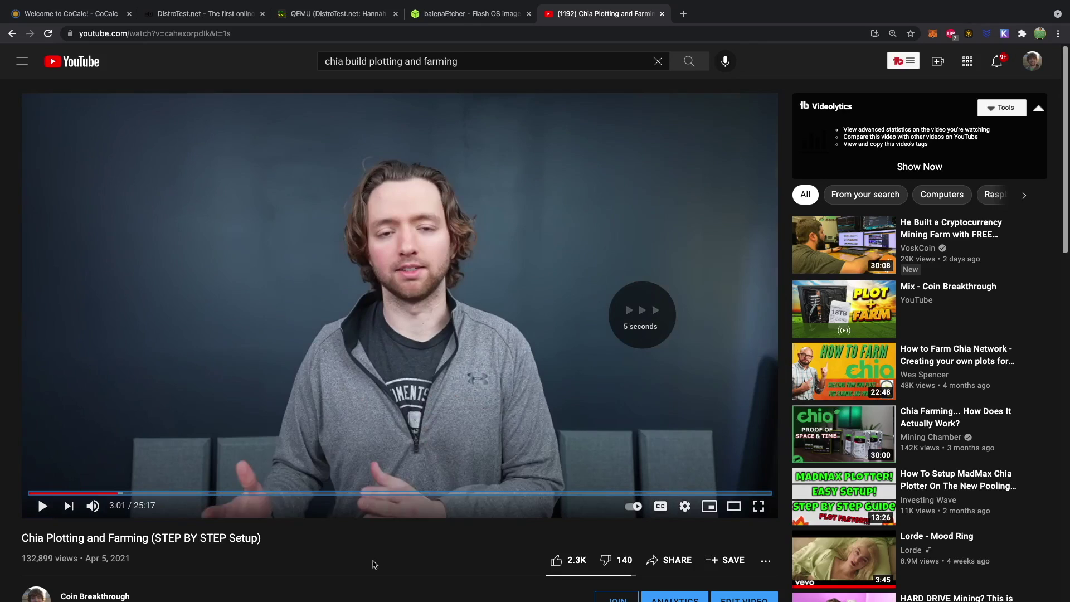
pyautogui.press('Right')
pyautogui.press('Right')
pyautogui.press('Right')
pyautogui.press('Right')
pyautogui.press('Right')
pyautogui.press('Right')
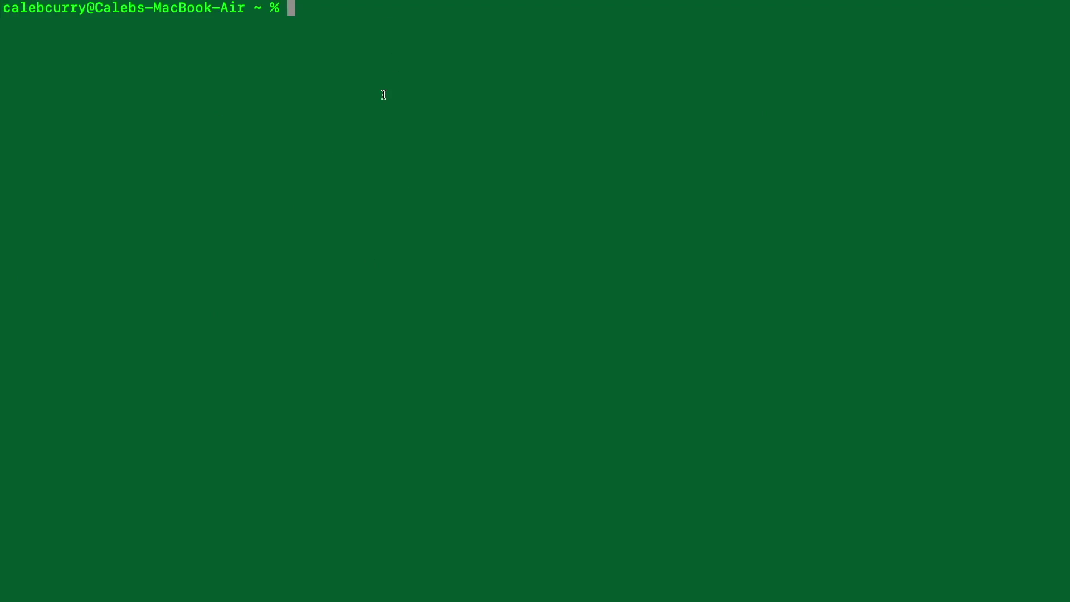
# Enlarge the Terminal font and clear the screen
pyautogui.press('super+equal')
pyautogui.press('super+equal')
pyautogui.press('super+equal')
pyautogui.press('super+equal')
pyautogui.press('super+equal')
pyautogui.press('super+equal')
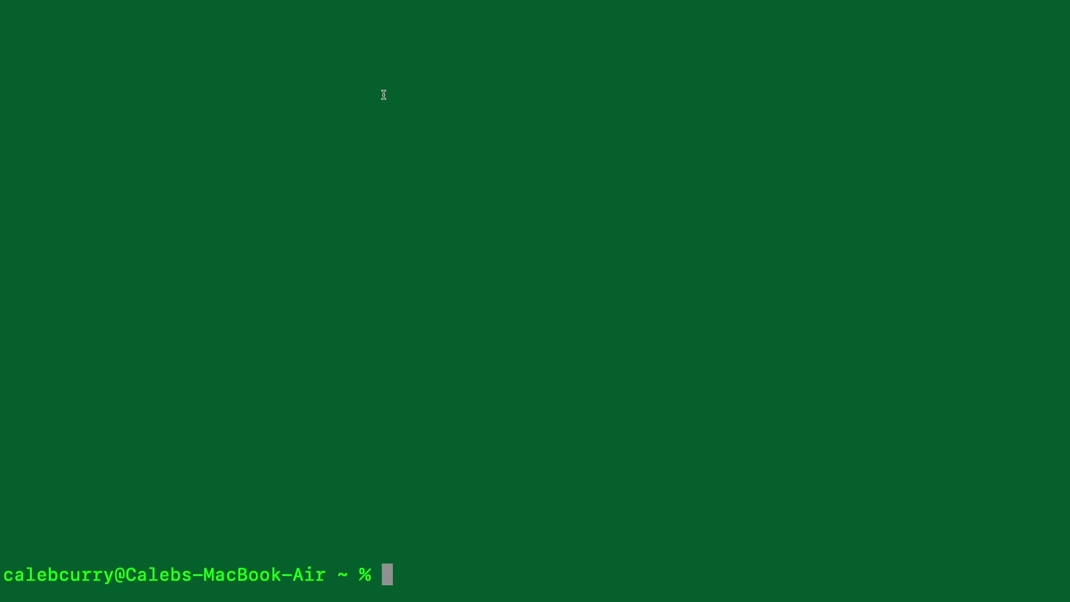
pyautogui.write('clear')
pyautogui.press('Return')
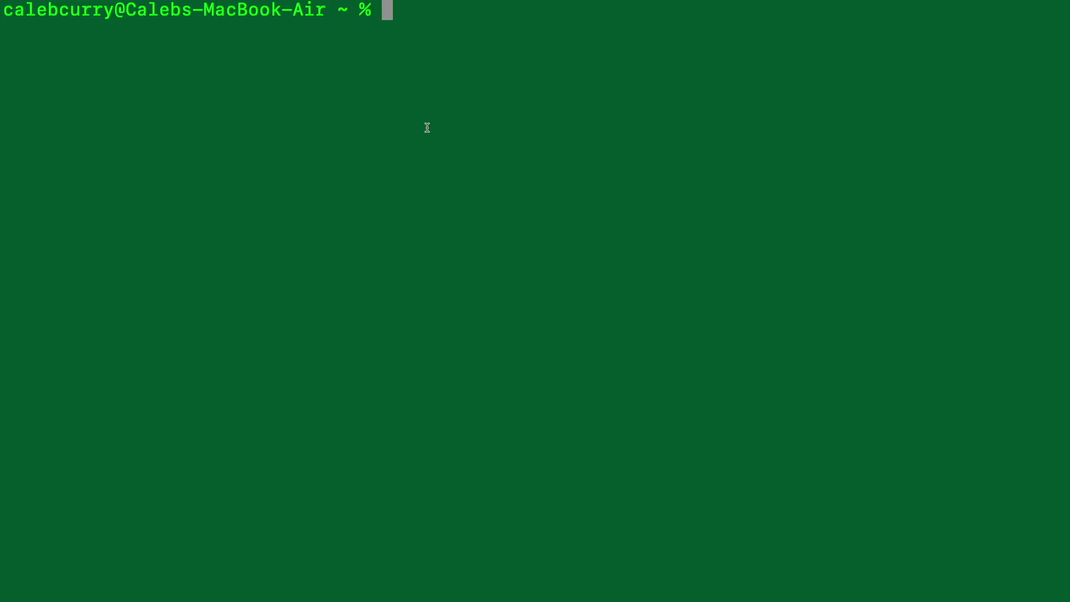
# Run ls, pwd and uname -a to list home, show the directory and kernel details
pyautogui.write('ls')
pyautogui.press('Return')
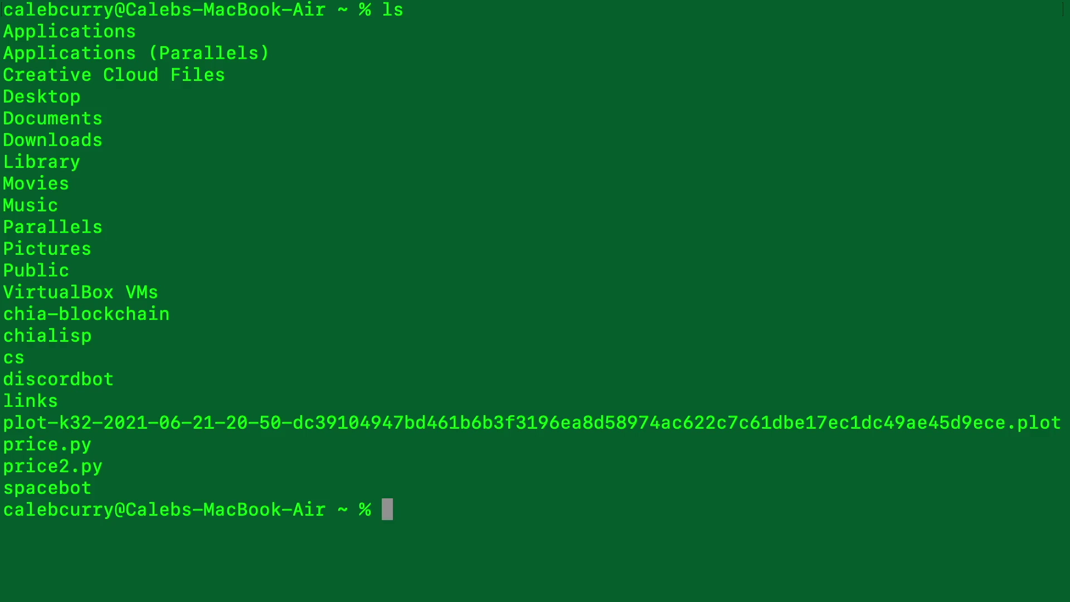
pyautogui.write('pwd')
pyautogui.press('Return')
pyautogui.write('uname -a')
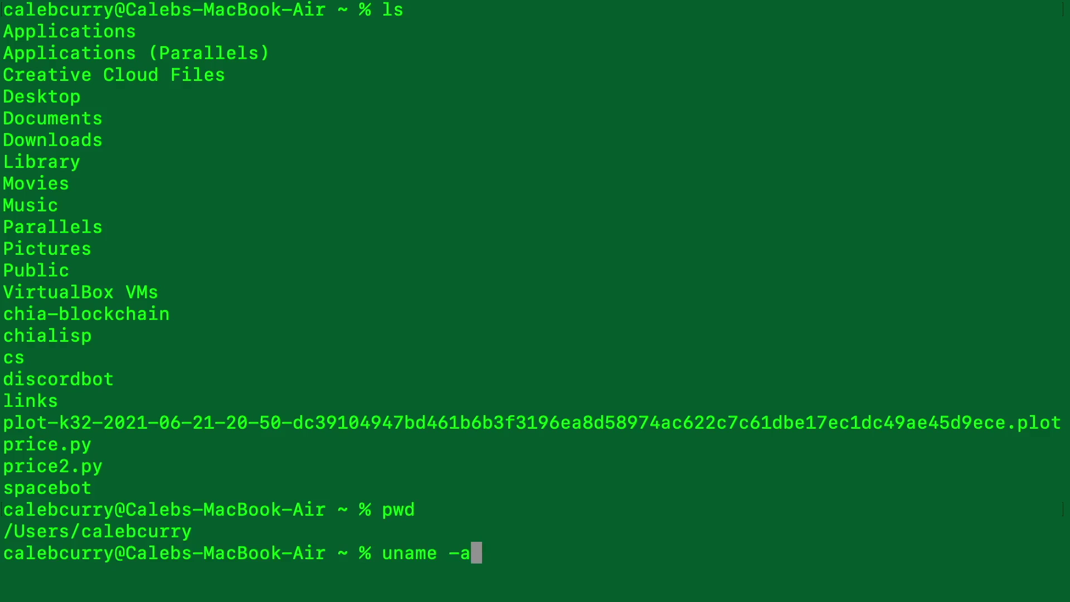
pyautogui.press('Return')
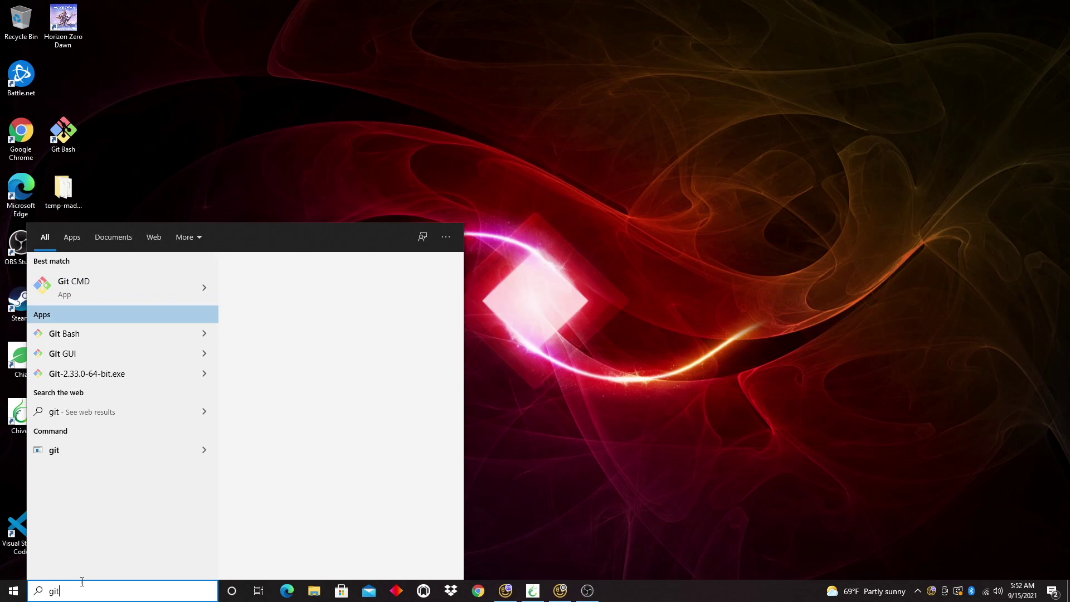
# Launch Git Bash from the Start search and maximize its window
pyautogui.press('Down')
pyautogui.press('Return')
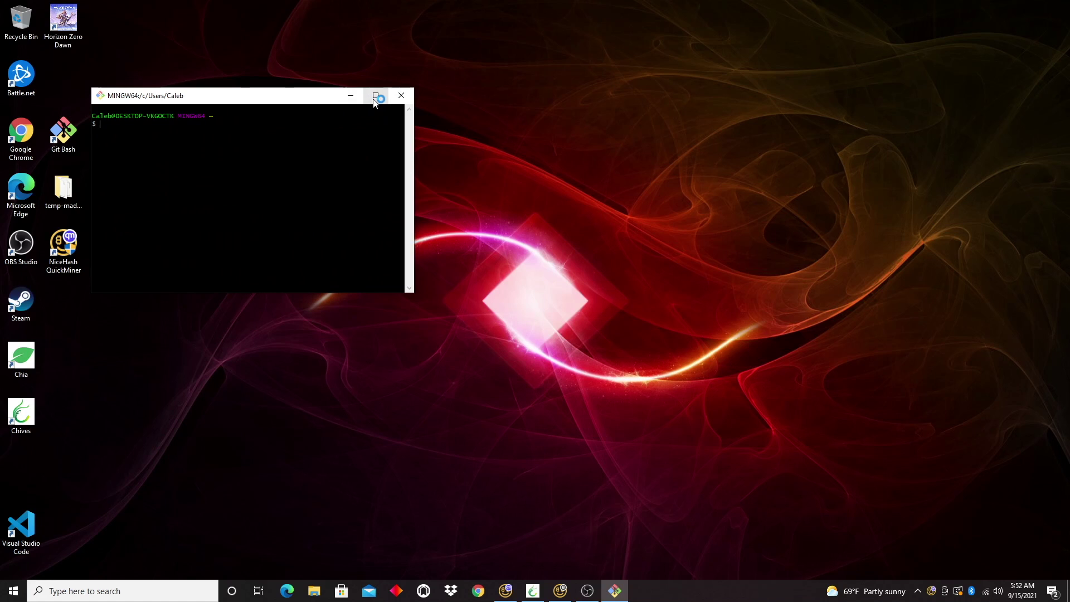
pyautogui.click(375, 96)
# Print the Windows home directory with pwd, then open mingw-w64.org from the Google results
pyautogui.write('pwd')
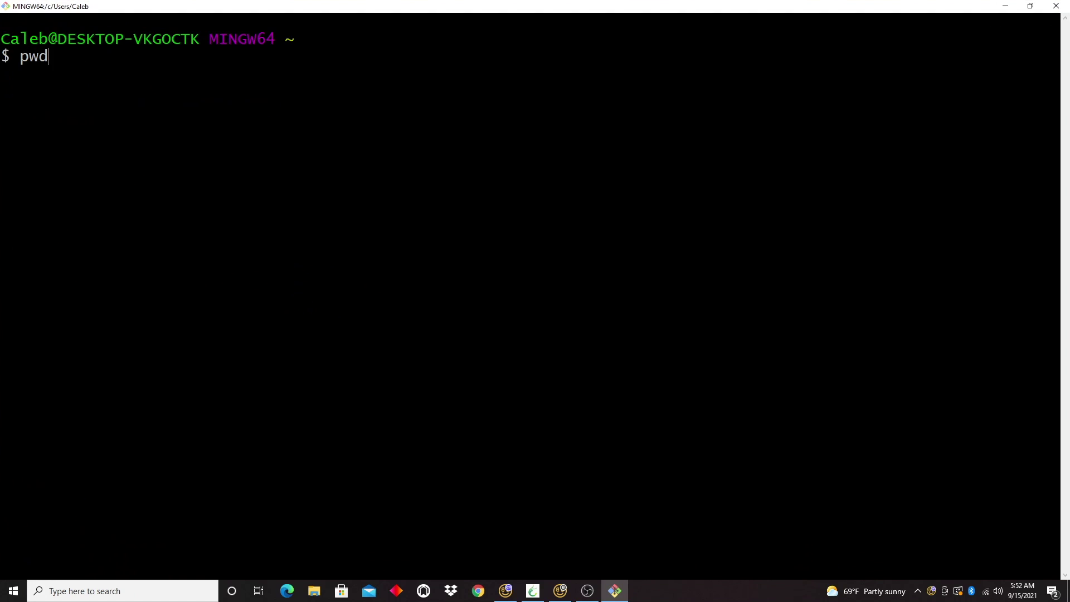
pyautogui.press('Return')
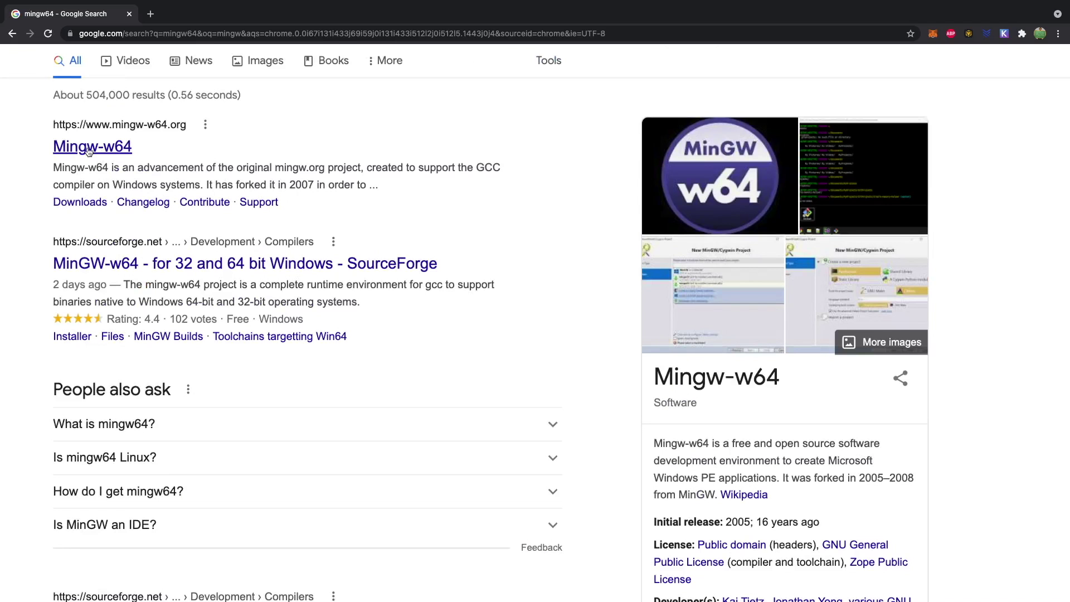
pyautogui.click(89, 148)
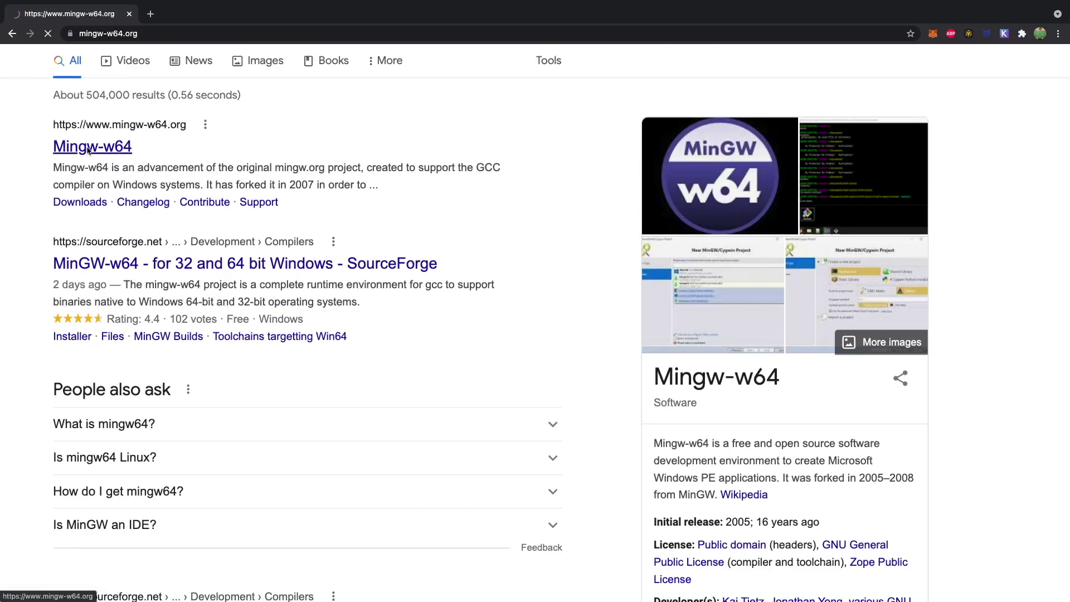